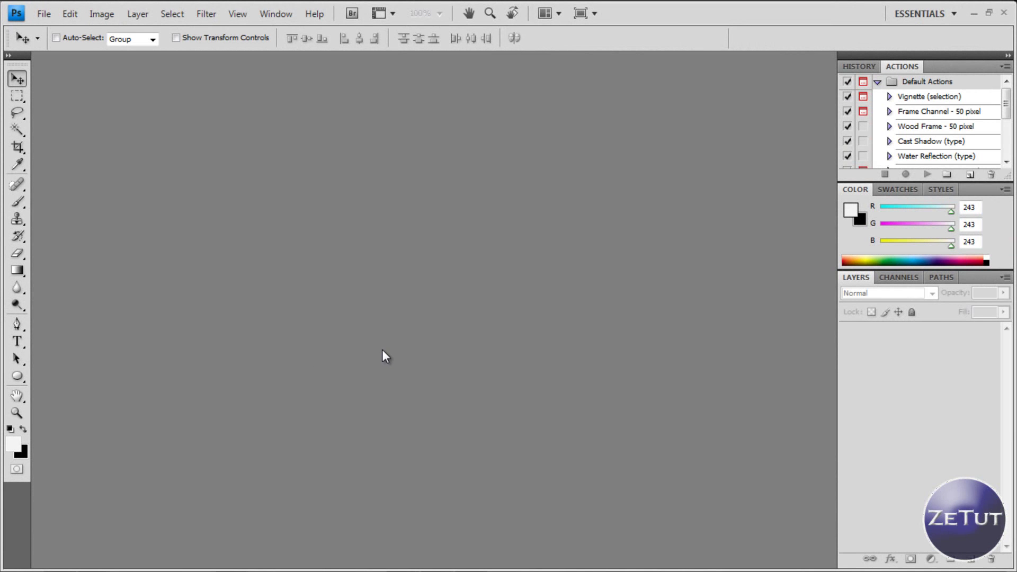
Create a new 900 x 200 px transparent document named 'Mirror Effect'.
{"action": "key", "text": "ctrl+n"}
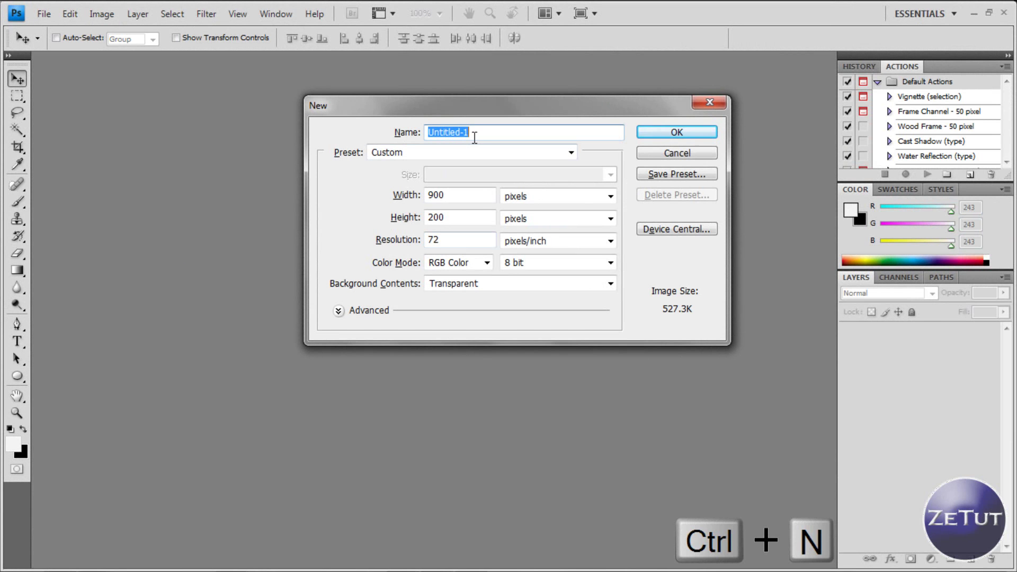
{"action": "type", "text": "Mirror Effect"}
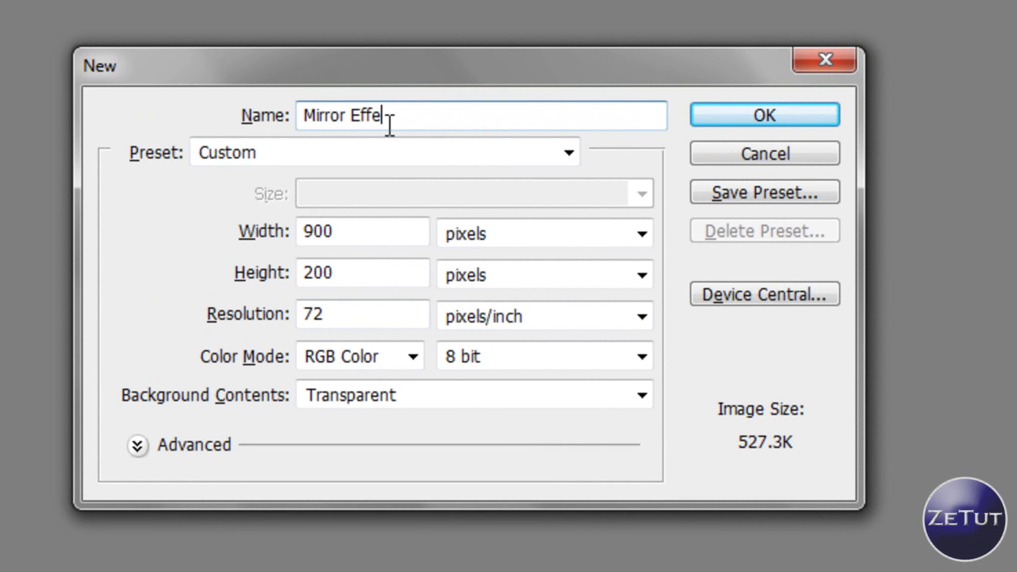
{"action": "left_click", "coordinate": [364, 230]}
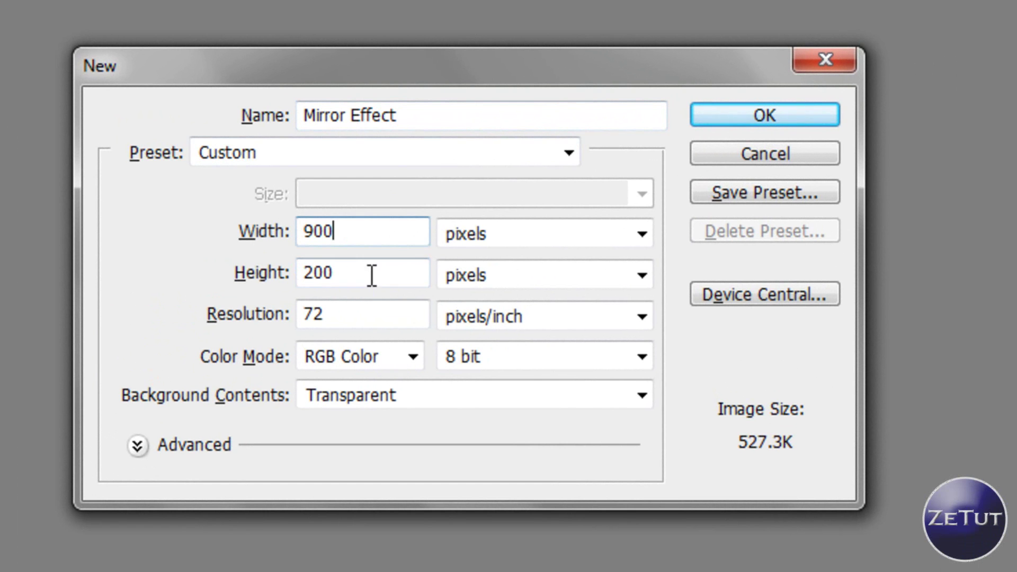
{"action": "left_click", "coordinate": [360, 273]}
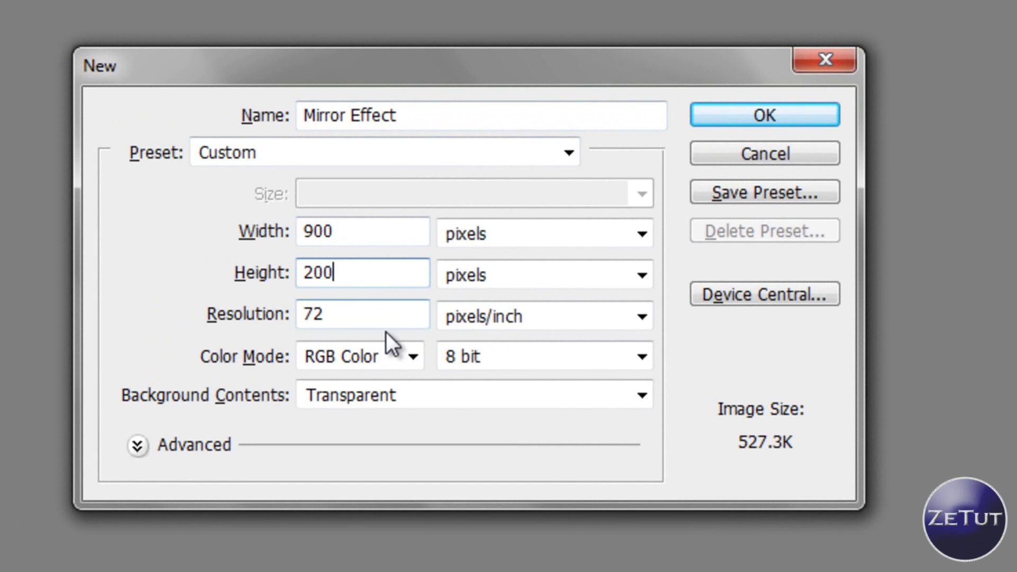
{"action": "left_click", "coordinate": [749, 122]}
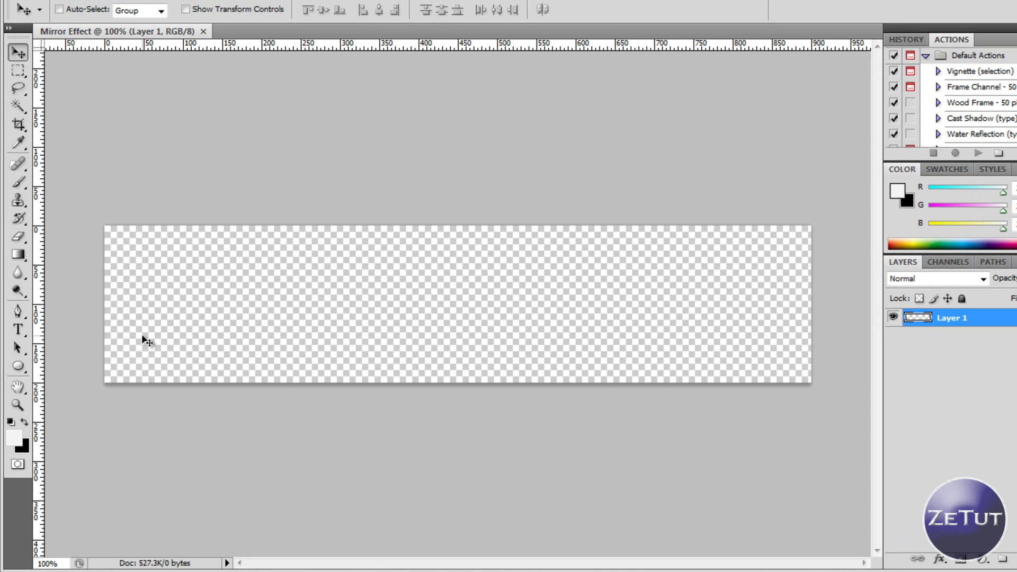
Make black the foreground colour and fill Layer 1 with it.
{"action": "left_click", "coordinate": [23, 422]}
{"action": "left_click", "coordinate": [17, 437]}
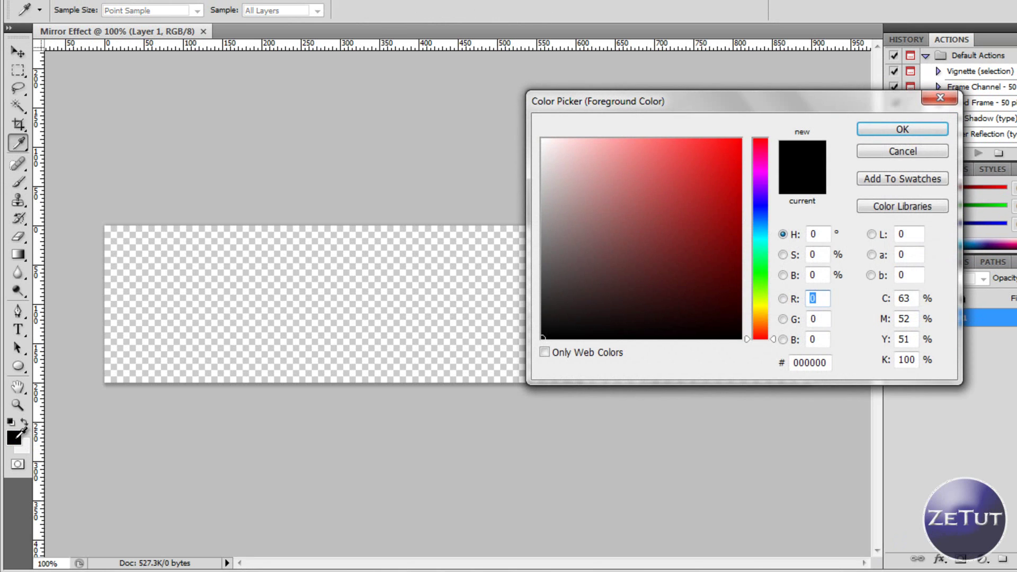
{"action": "left_click", "coordinate": [904, 130]}
{"action": "key", "text": "v"}
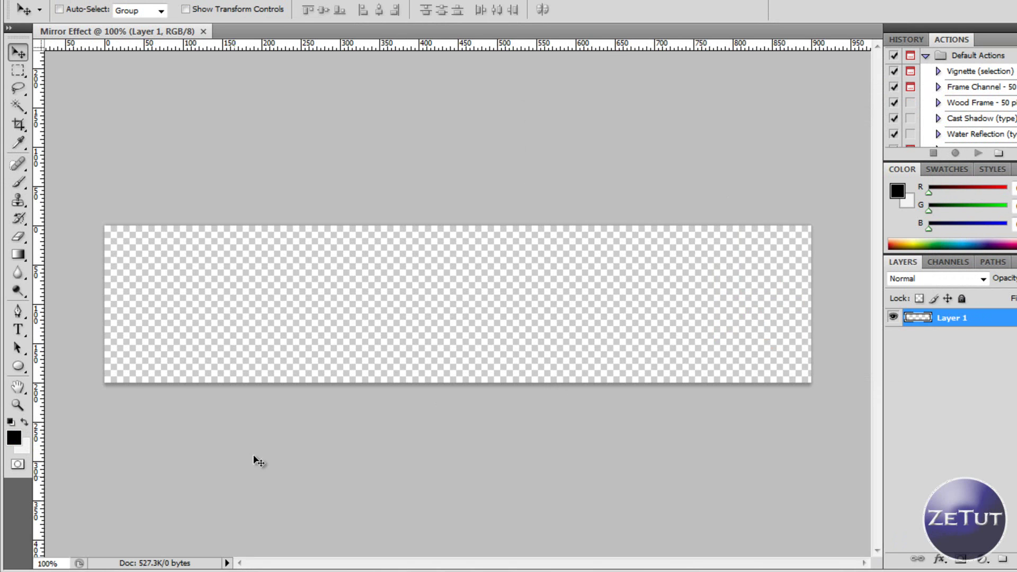
{"action": "key", "text": "alt+BackSpace"}
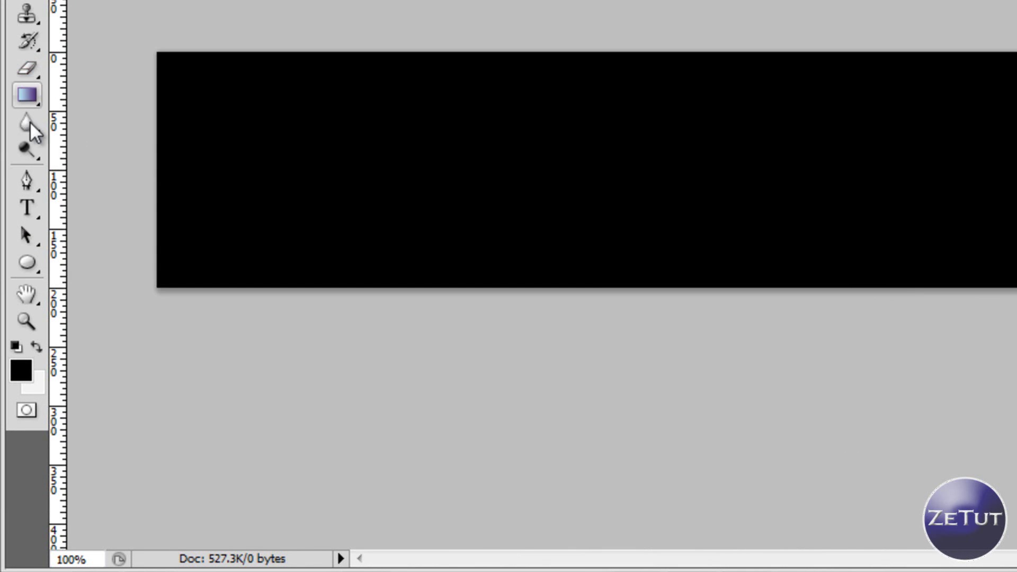
Start a Type tool text line on the banner and set its colour to pure white.
{"action": "left_click", "coordinate": [29, 209]}
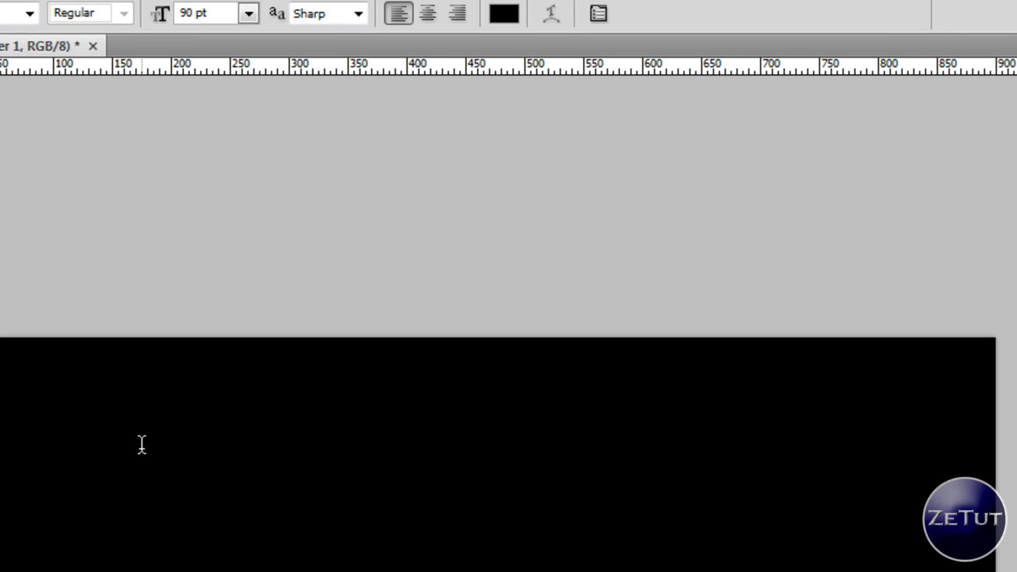
{"action": "left_click", "coordinate": [142, 447]}
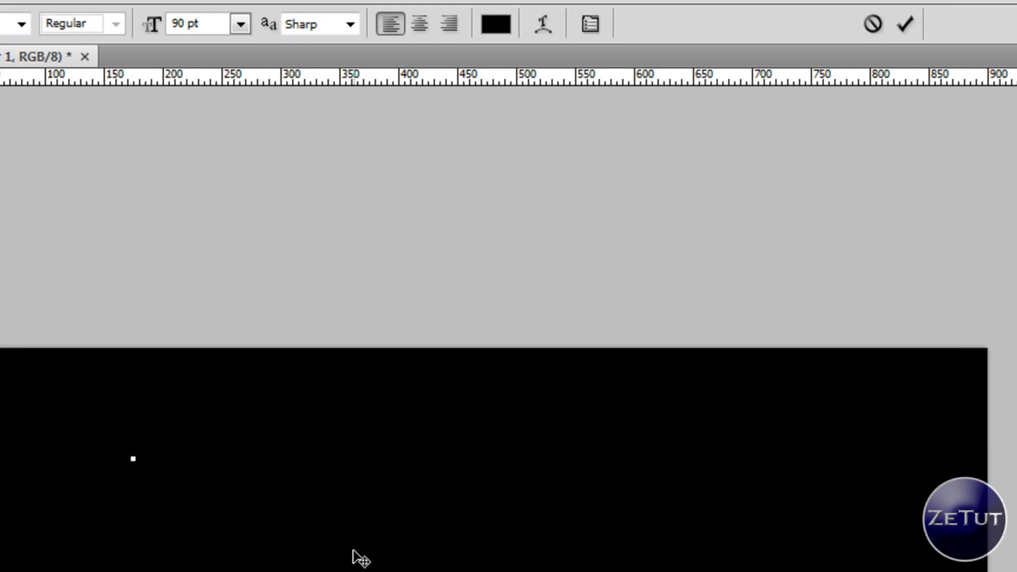
{"action": "left_click", "coordinate": [494, 25]}
{"action": "left_click", "coordinate": [660, 258]}
{"action": "left_click_drag", "start_coordinate": [609, 245], "coordinate": [586, 143]}
{"action": "key", "text": "Return"}
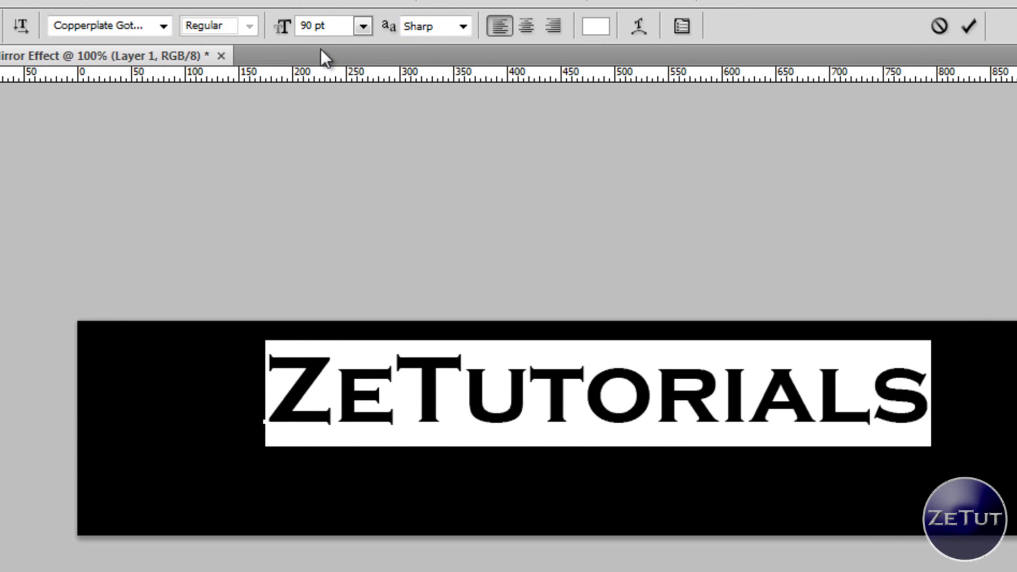
Set the ZeTutorials text size to 95 pt and commit the text.
{"action": "left_click", "coordinate": [335, 26]}
{"action": "type", "text": "95"}
{"action": "key", "text": "Return"}
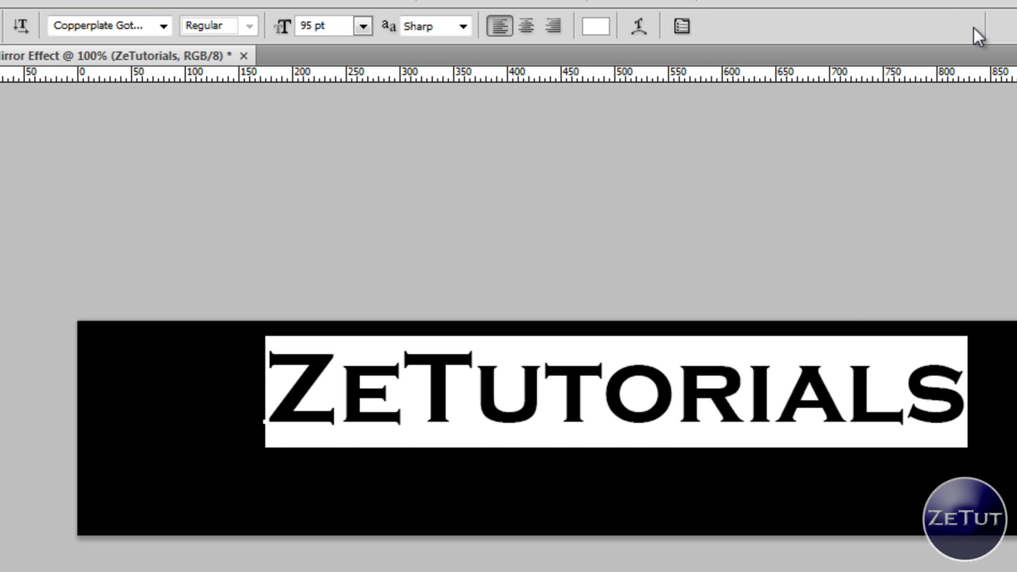
{"action": "left_click", "coordinate": [971, 28]}
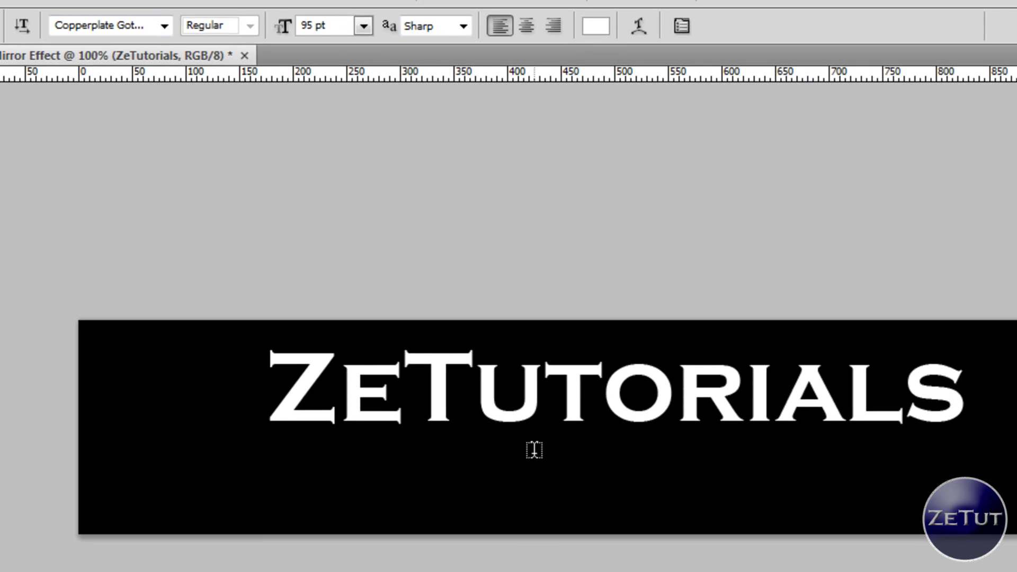
Move the ZeTutorials text to the lower left and select the whole canvas.
{"action": "left_click", "coordinate": [8, 73]}
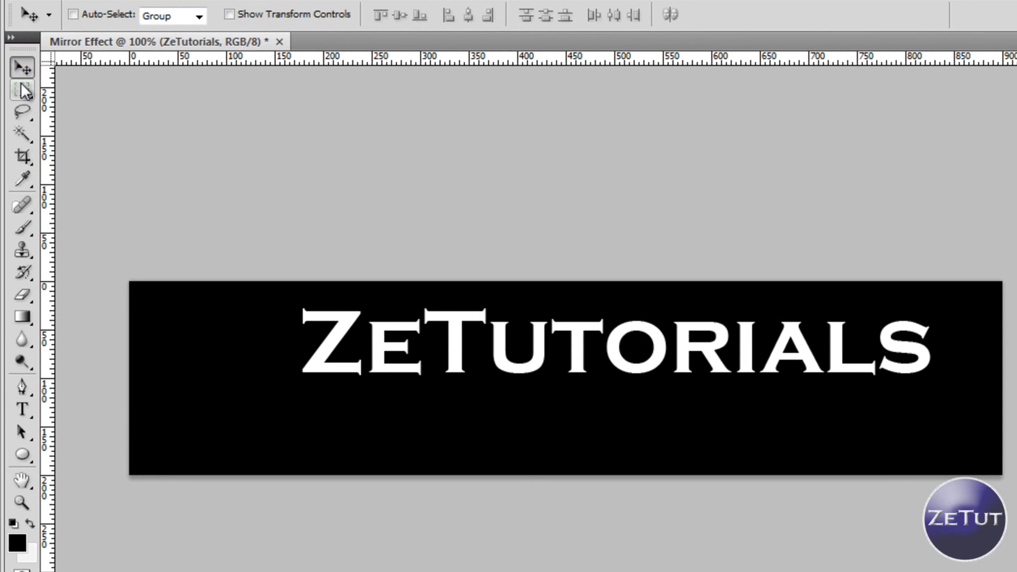
{"action": "left_click_drag", "start_coordinate": [538, 351], "coordinate": [438, 484]}
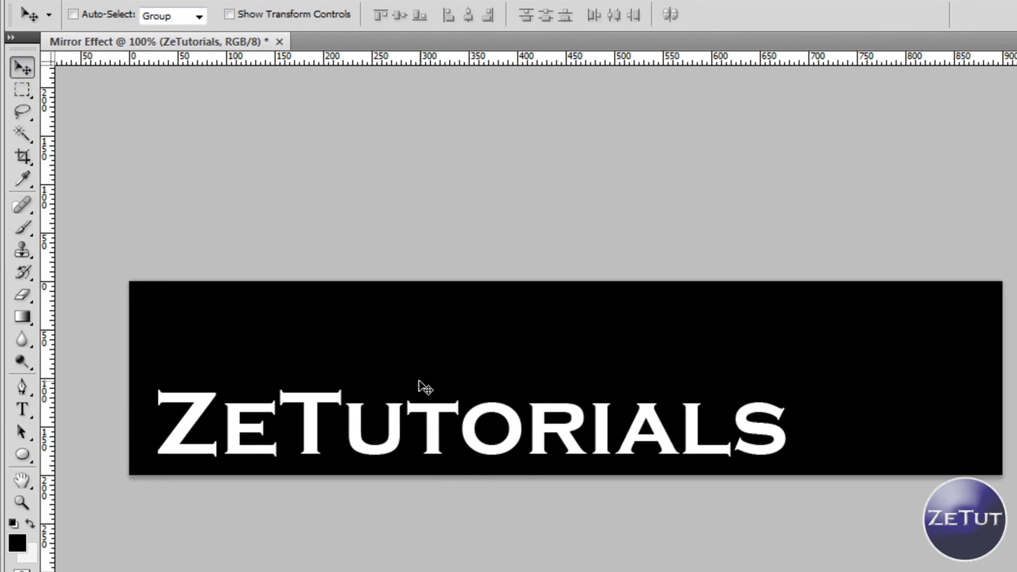
{"action": "left_click", "coordinate": [225, 1]}
{"action": "left_click", "coordinate": [240, 8]}
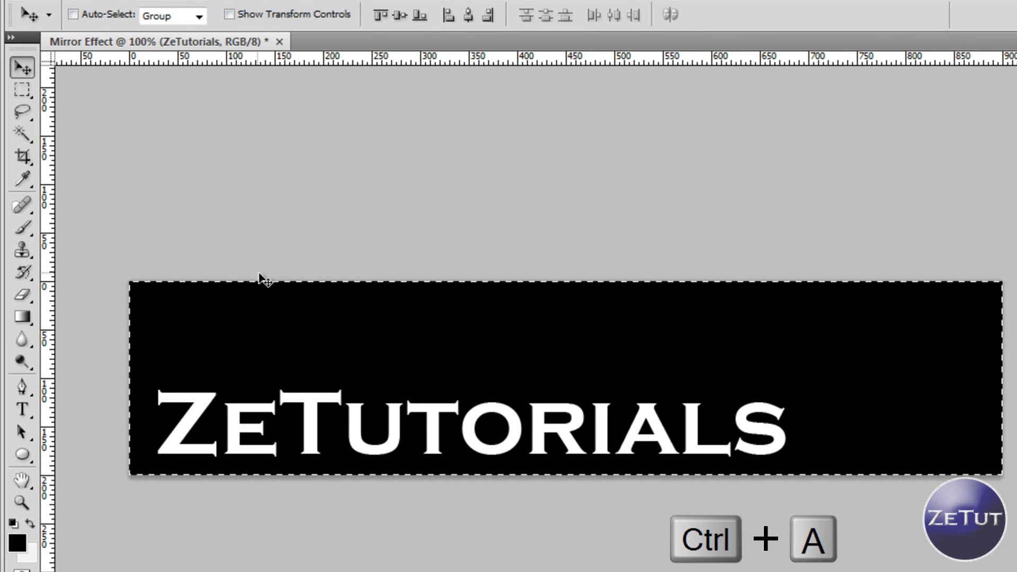
Centre the text horizontally and vertically on the canvas, deselect, and nudge it up slightly.
{"action": "left_click", "coordinate": [469, 16]}
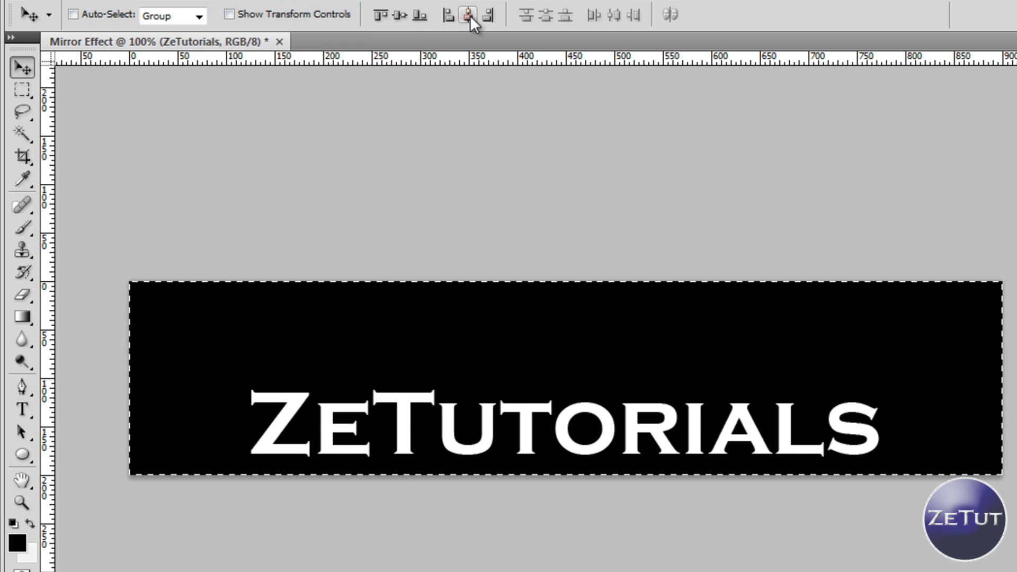
{"action": "left_click", "coordinate": [402, 18]}
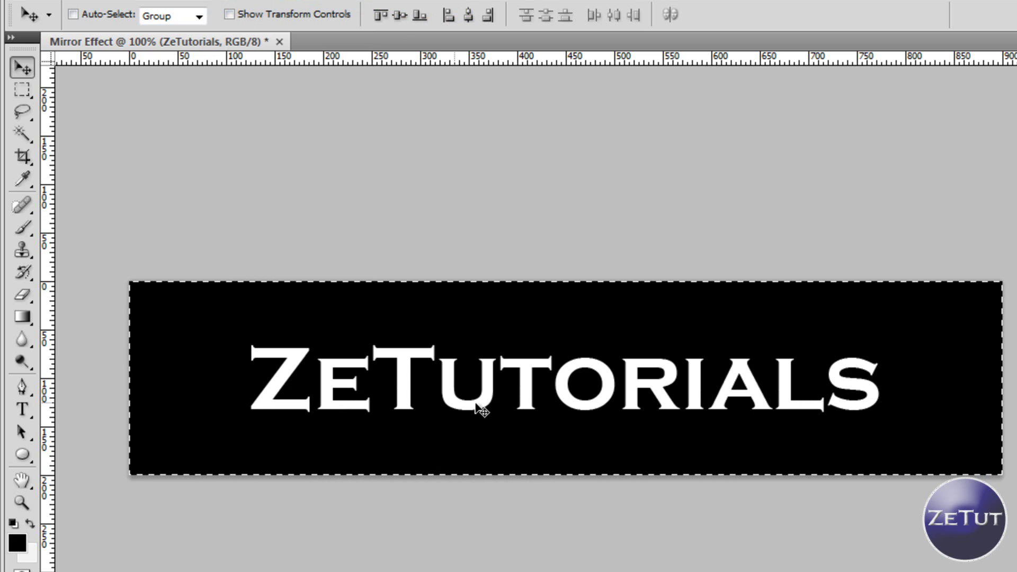
{"action": "key", "text": "ctrl+d"}
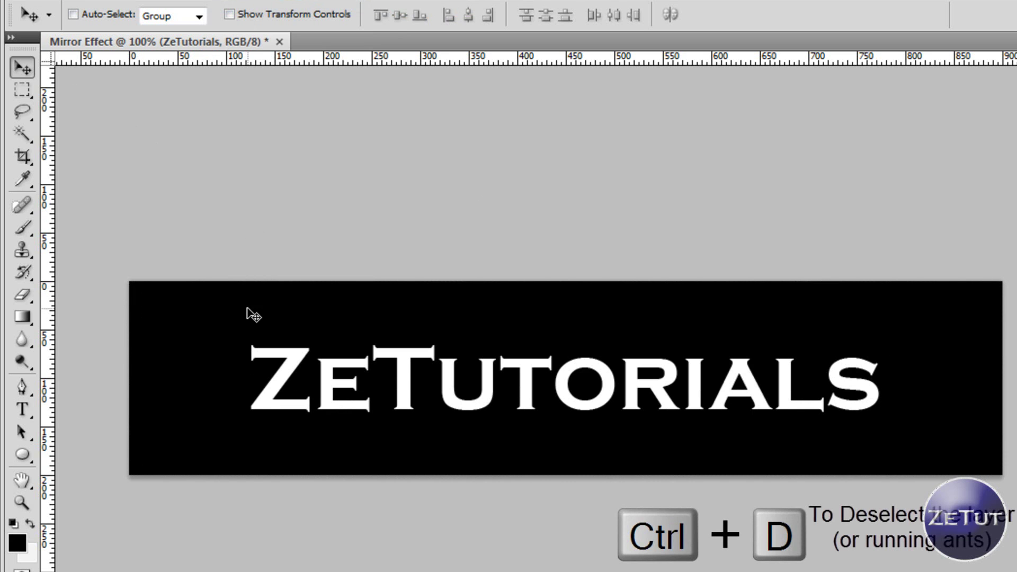
{"action": "key", "text": "shift+Up"}
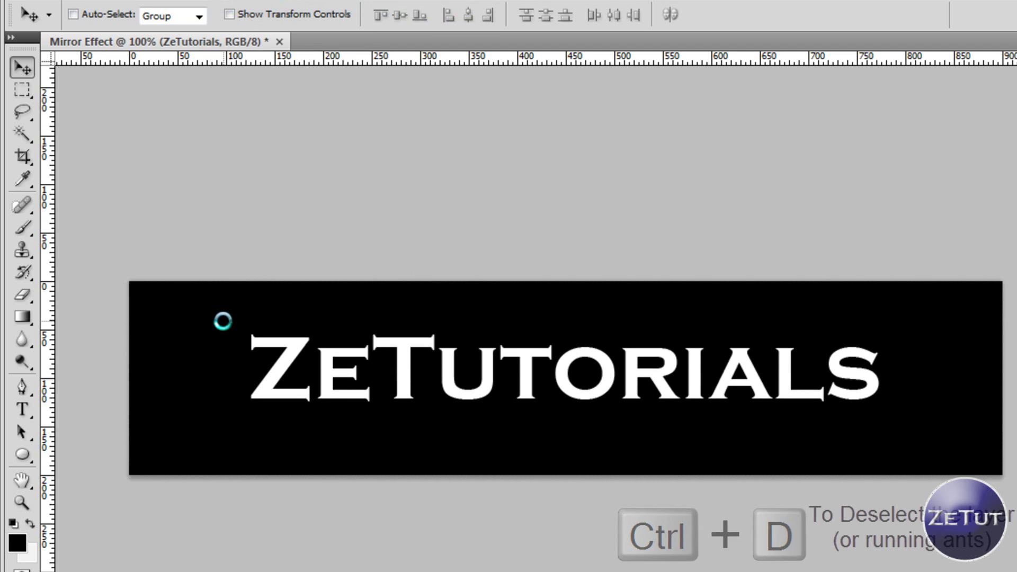
{"action": "key", "text": "shift+Up"}
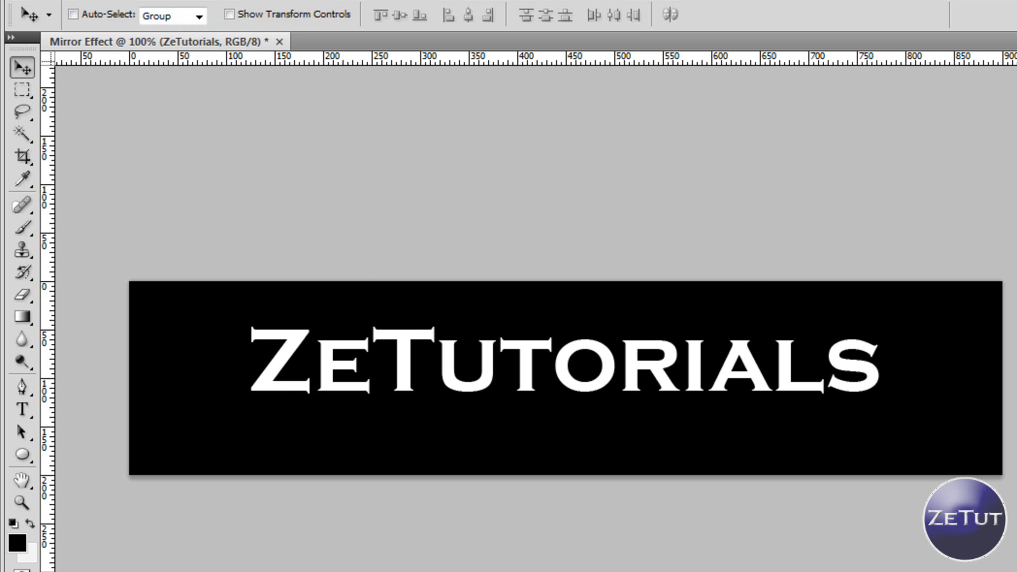
Rename the black Layer 1 to 'Bg'.
{"action": "double_click", "coordinate": [865, 241]}
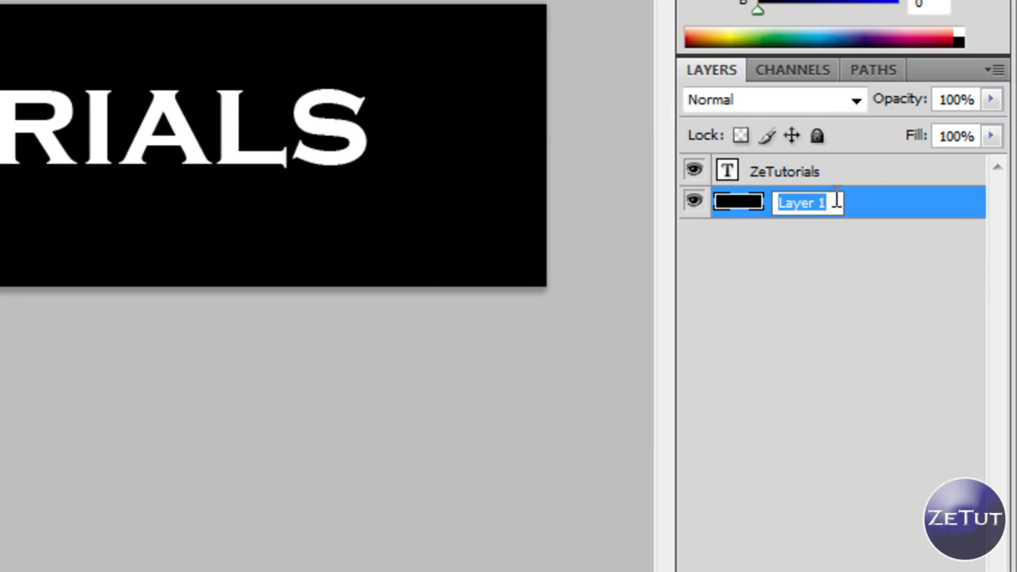
{"action": "type", "text": "Bg"}
{"action": "key", "text": "Return"}
Duplicate the ZeTutorials text layer with Ctrl+J.
{"action": "left_click", "coordinate": [811, 187]}
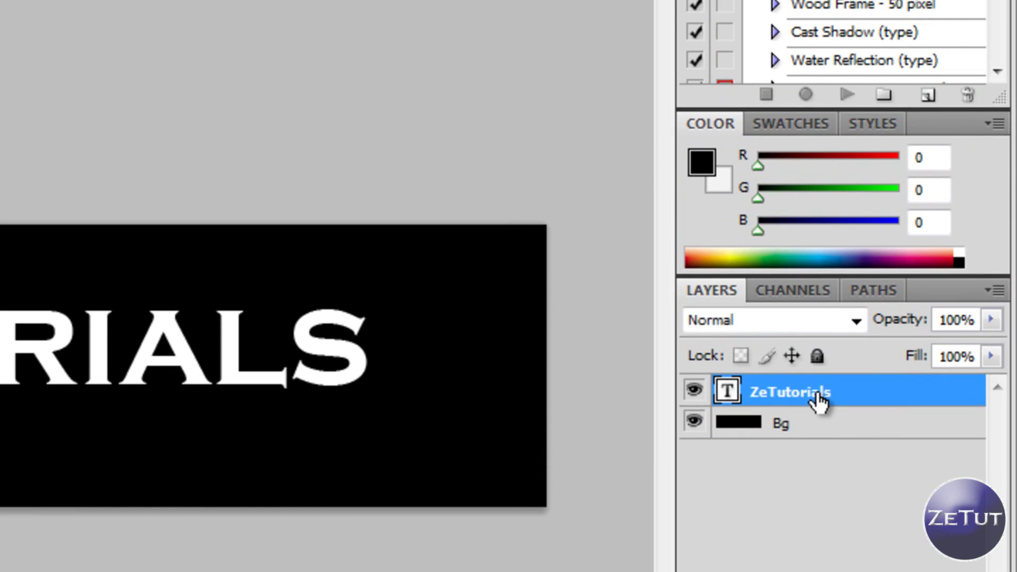
{"action": "right_click", "coordinate": [820, 403]}
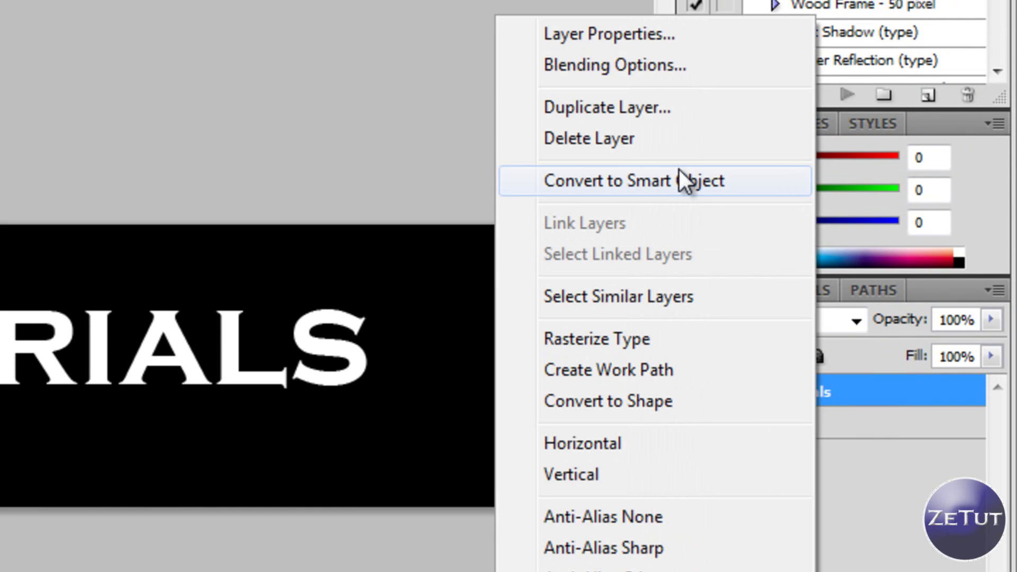
{"action": "left_click", "coordinate": [912, 393]}
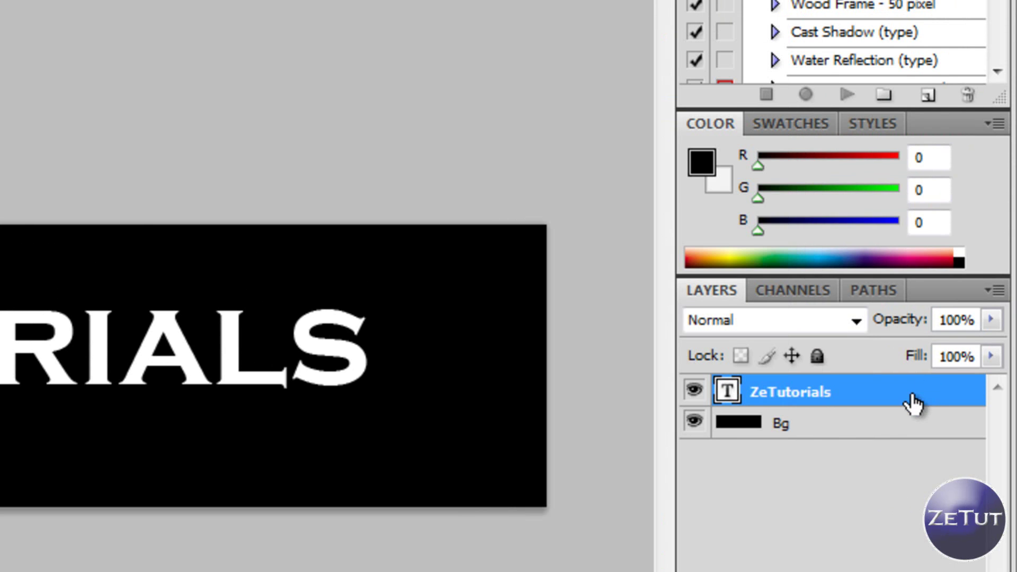
{"action": "key", "text": "ctrl+j"}
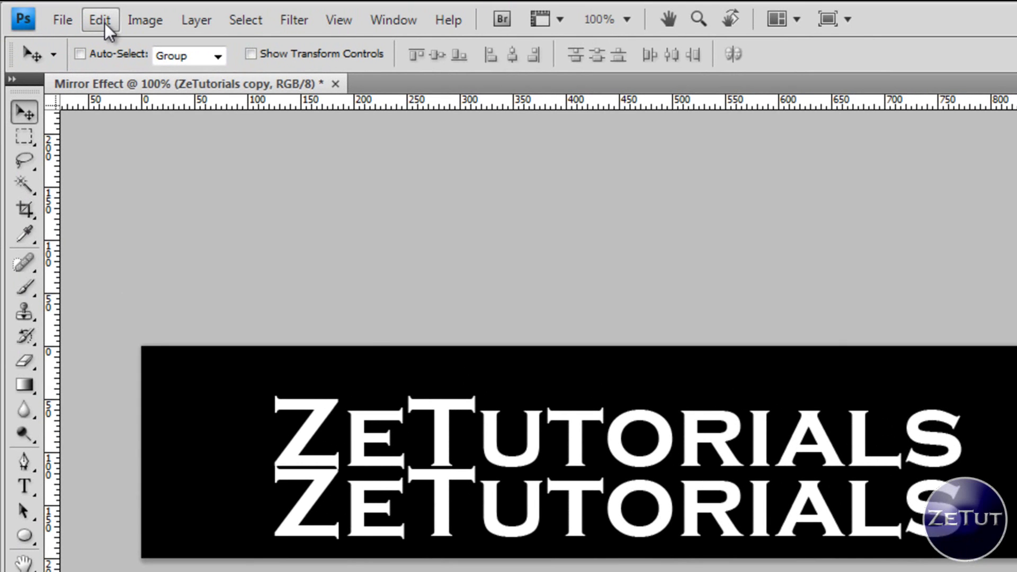
Flip the ZeTutorials copy with Edit > Transform > Flip Vertical.
{"action": "left_click", "coordinate": [104, 22]}
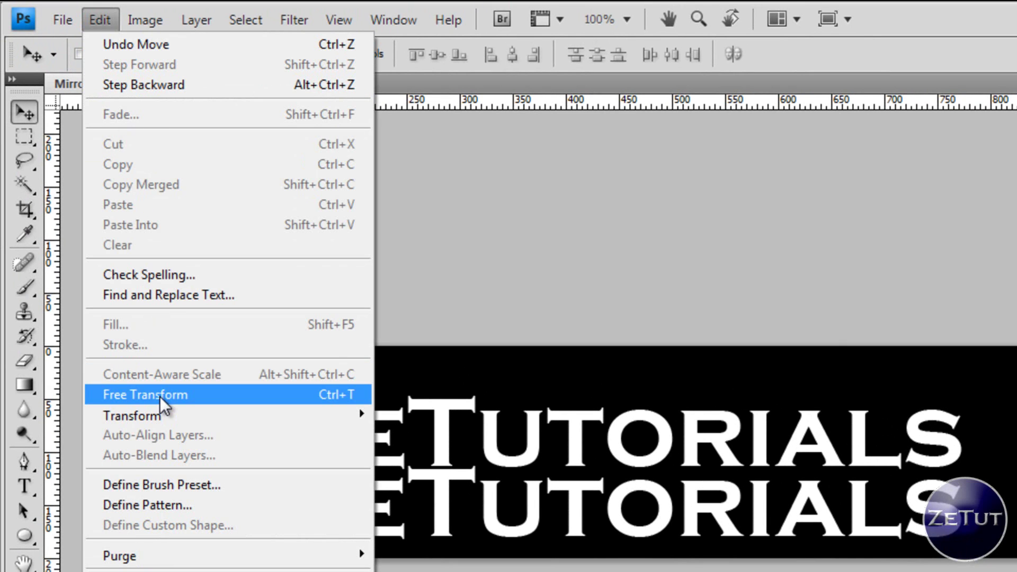
{"action": "mouse_move", "coordinate": [159, 415]}
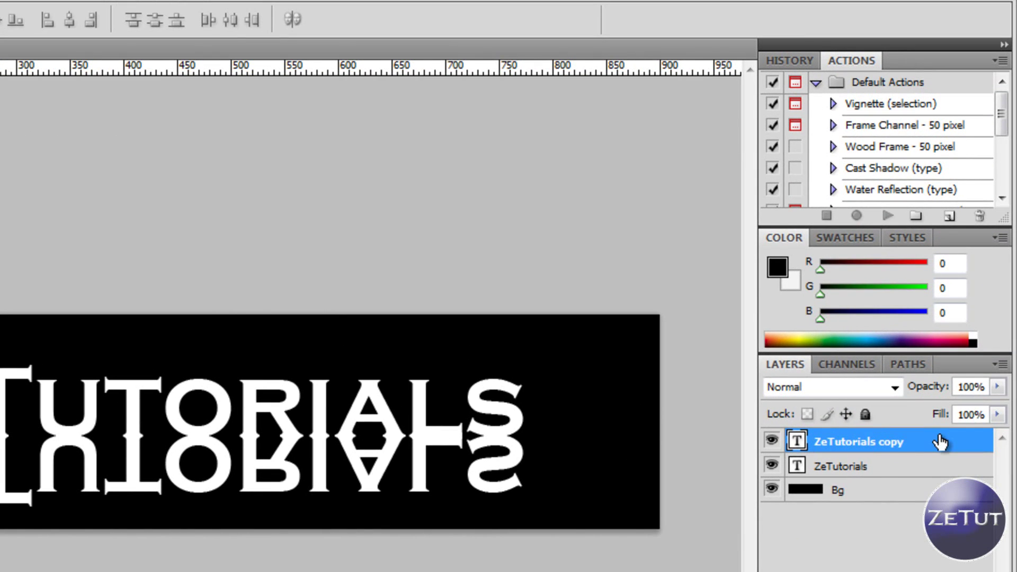
Set the ZeTutorials copy layer's fill opacity to 15% in its Blending Options.
{"action": "double_click", "coordinate": [940, 442]}
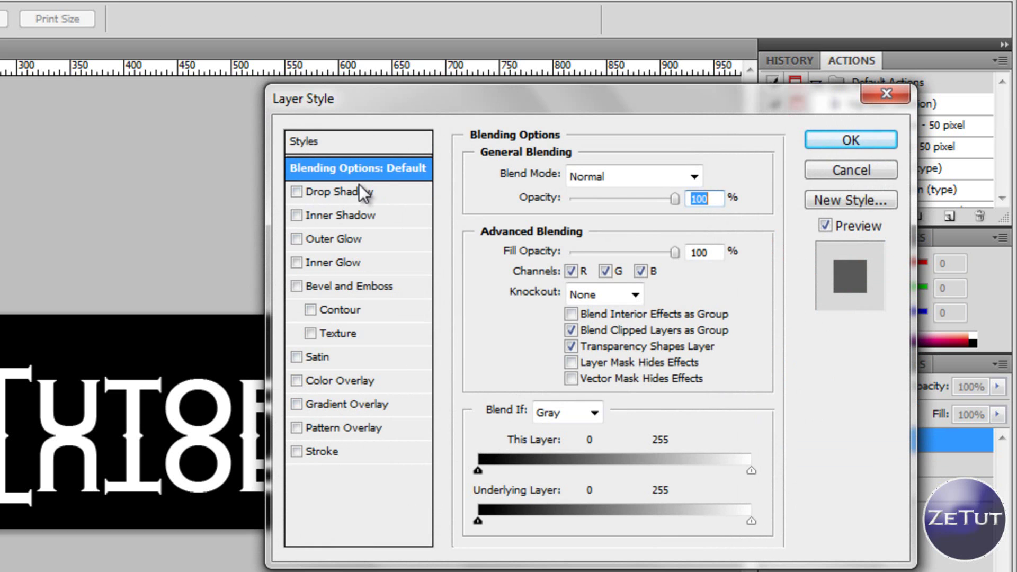
{"action": "double_click", "coordinate": [712, 256]}
{"action": "type", "text": "15"}
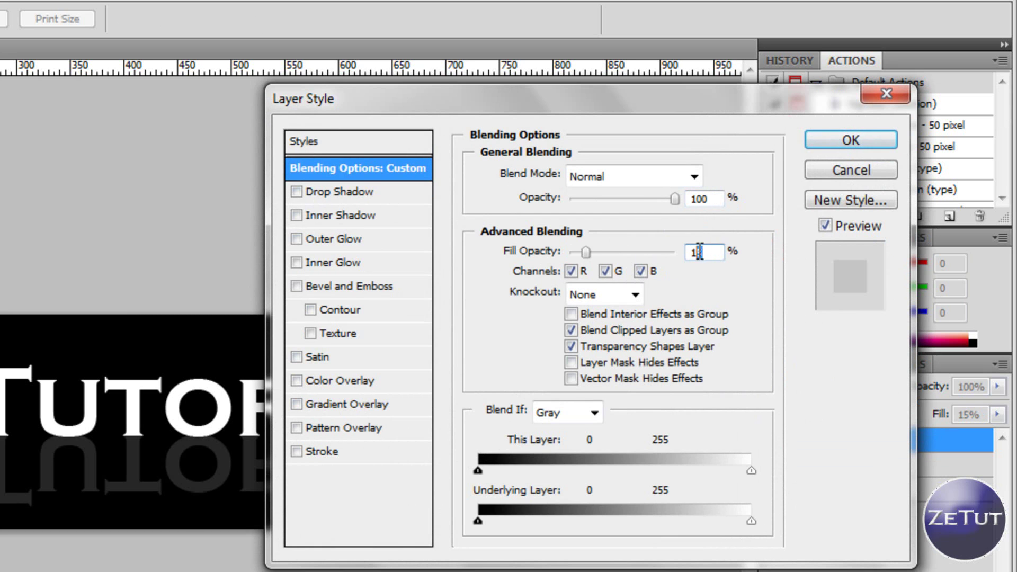
{"action": "type", "text": "20"}
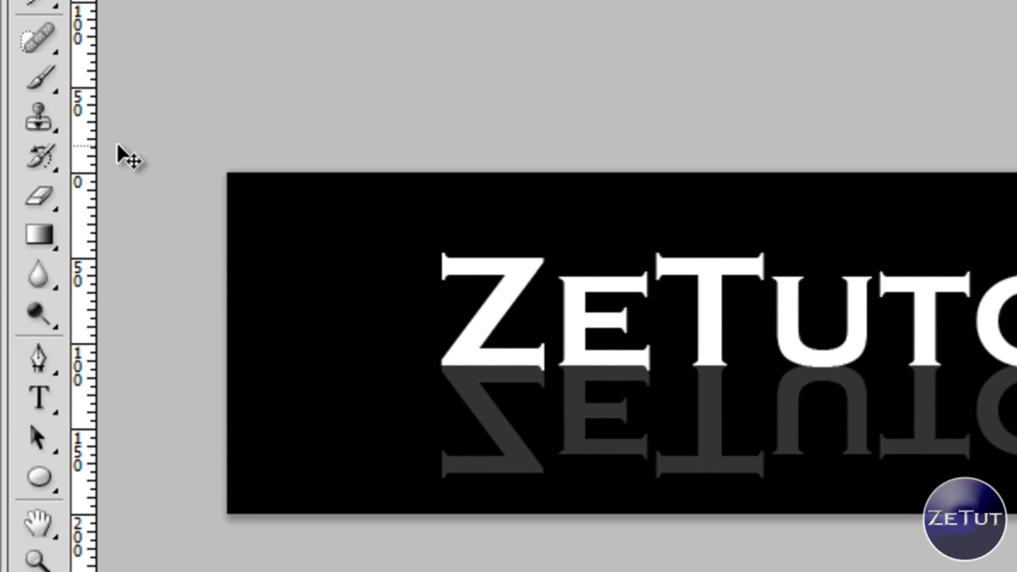
Choose the standard Eraser Tool and load the soft 100 px brush preset.
{"action": "left_click", "coordinate": [52, 193]}
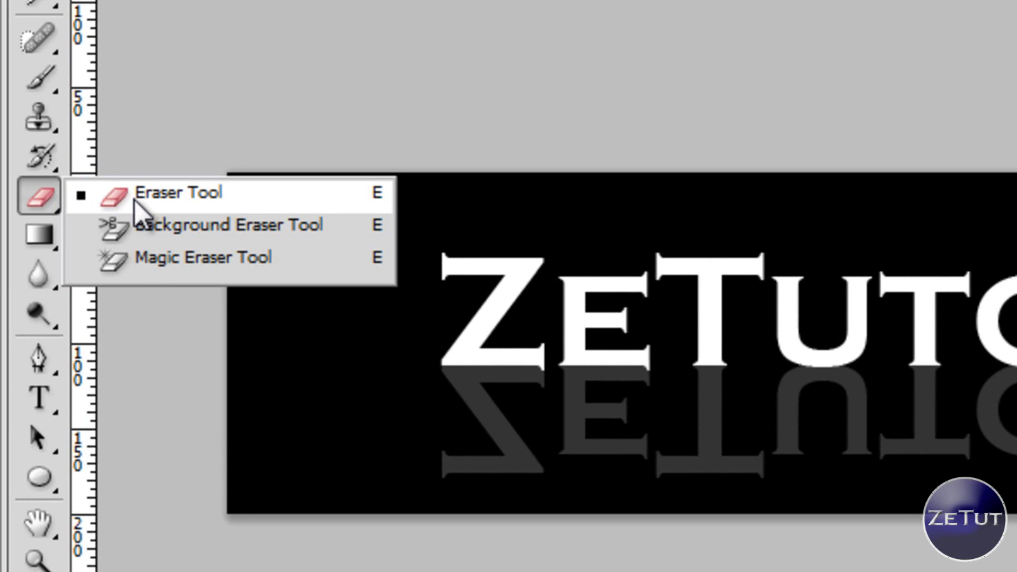
{"action": "left_click", "coordinate": [44, 199]}
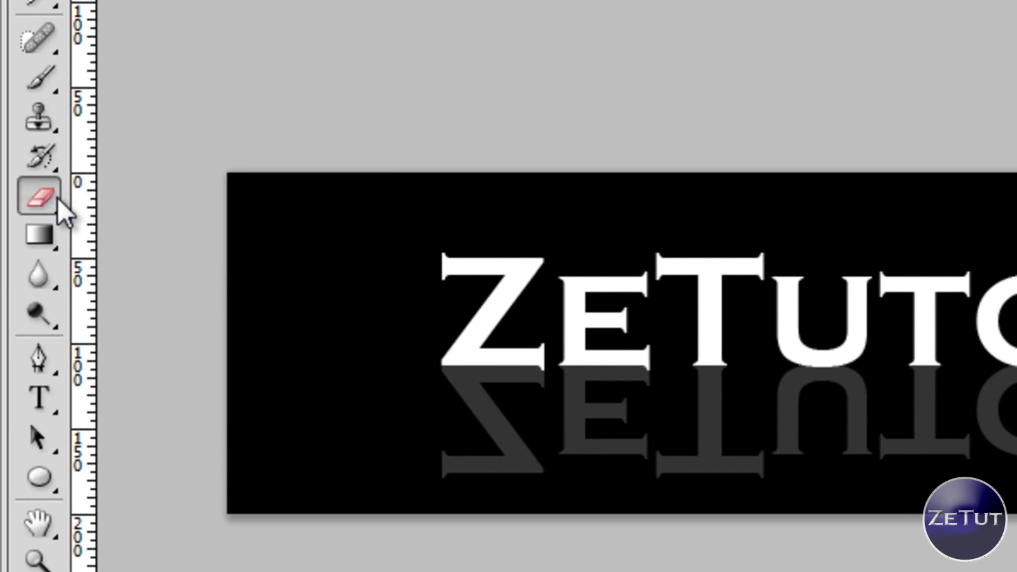
{"action": "left_click", "coordinate": [52, 197]}
{"action": "left_click", "coordinate": [190, 194]}
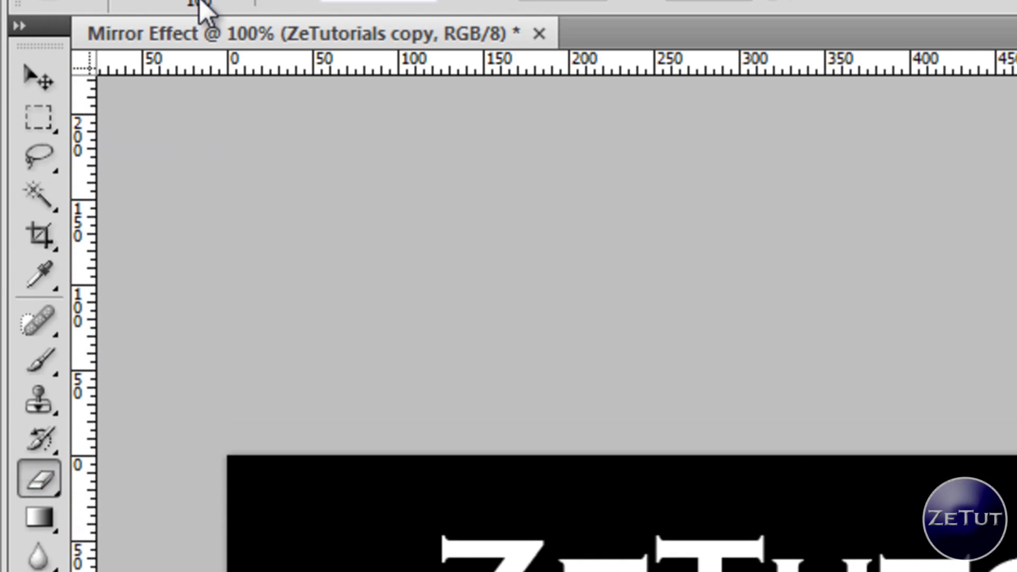
{"action": "left_click", "coordinate": [240, 36]}
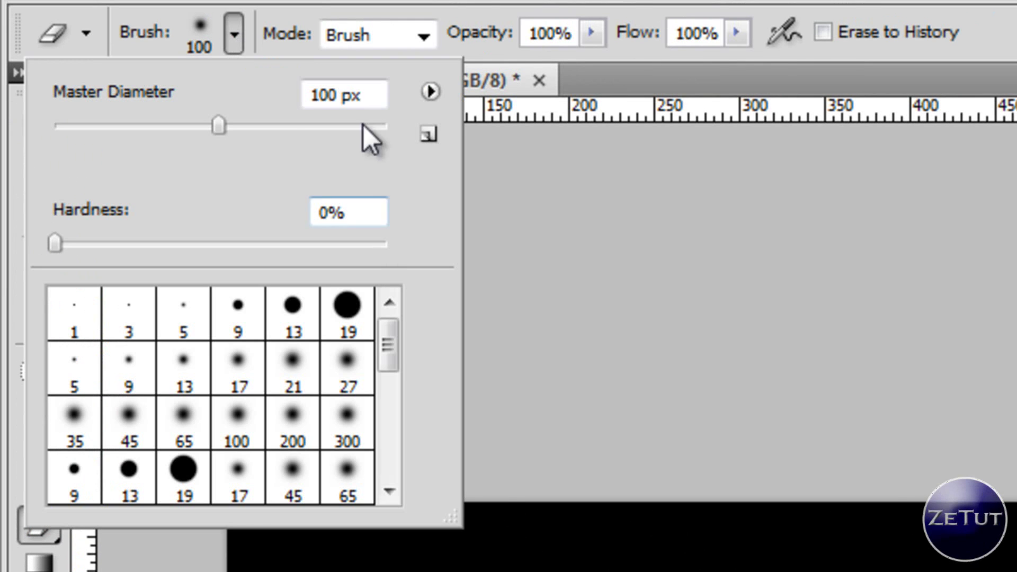
{"action": "double_click", "coordinate": [342, 98]}
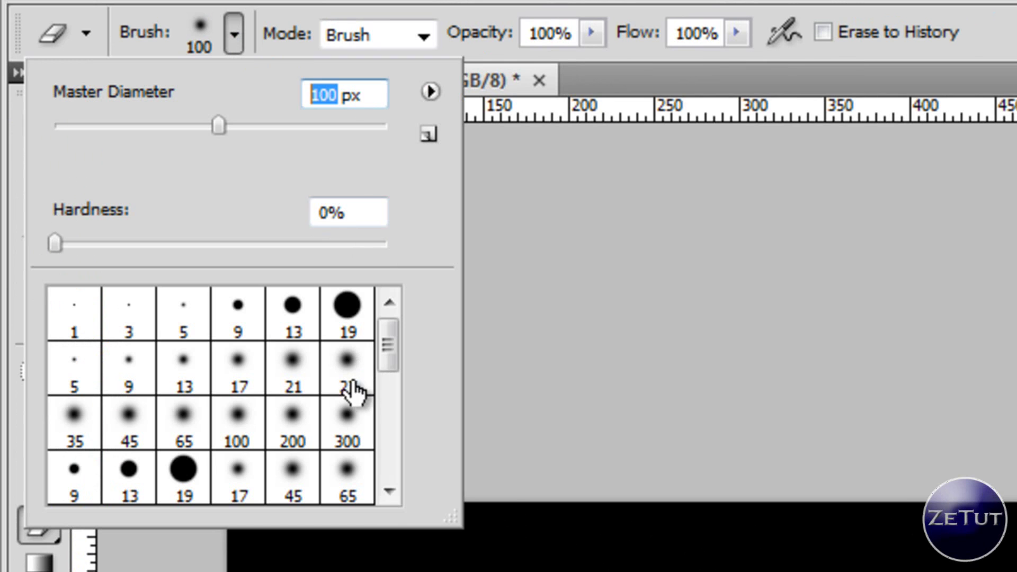
{"action": "left_click", "coordinate": [350, 318]}
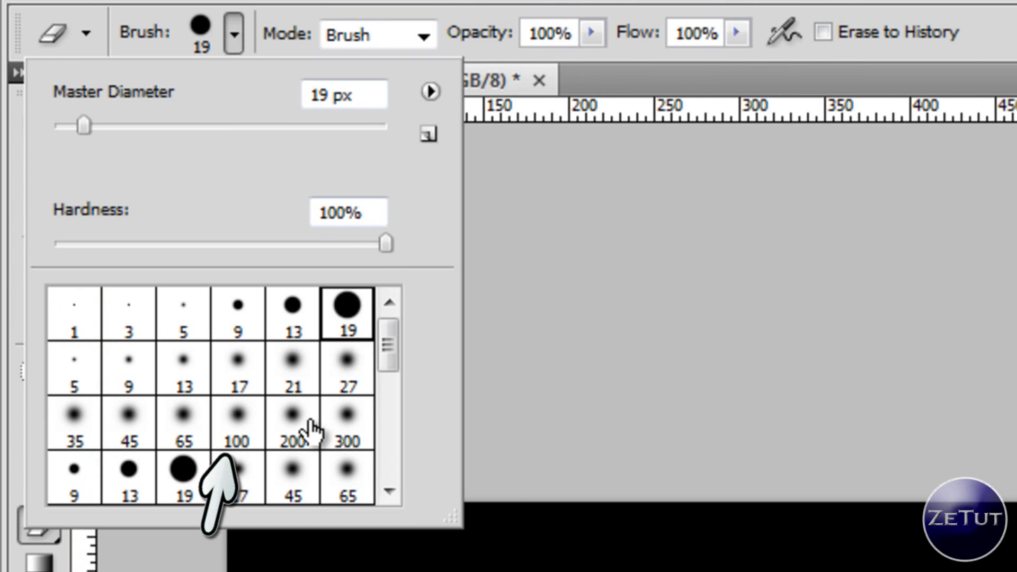
{"action": "left_click", "coordinate": [240, 432]}
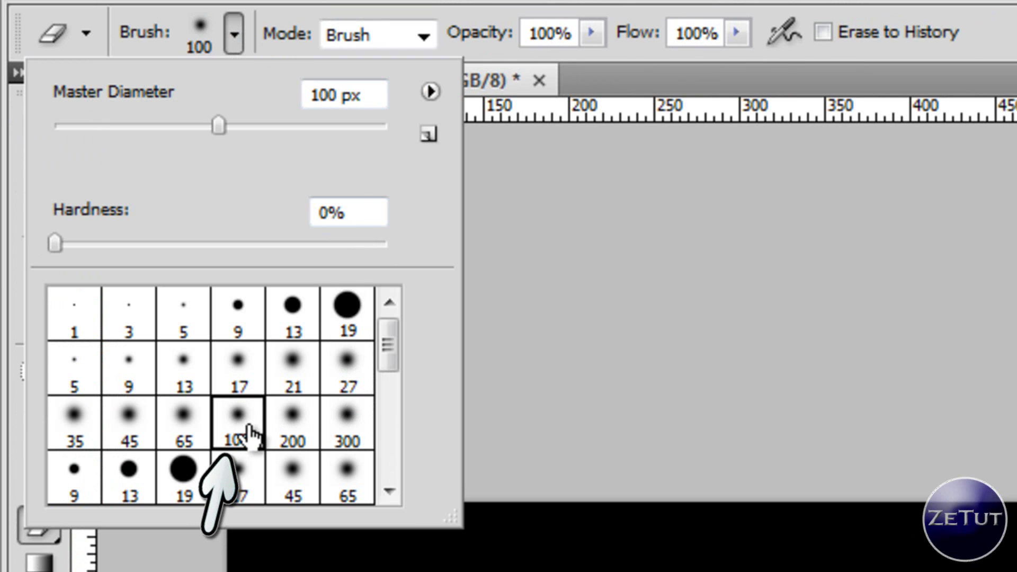